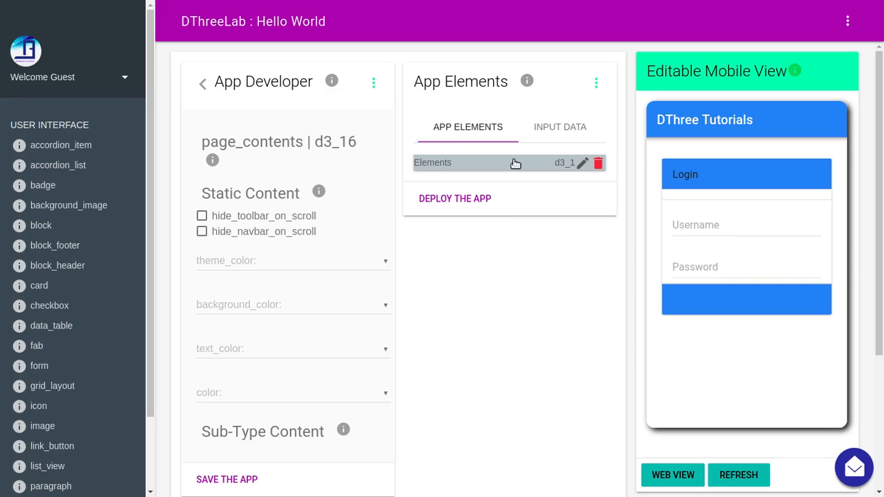
Open the block_header inside the user interface's panel for editing and reveal the side panel in the mobile preview
left_click(515, 163)
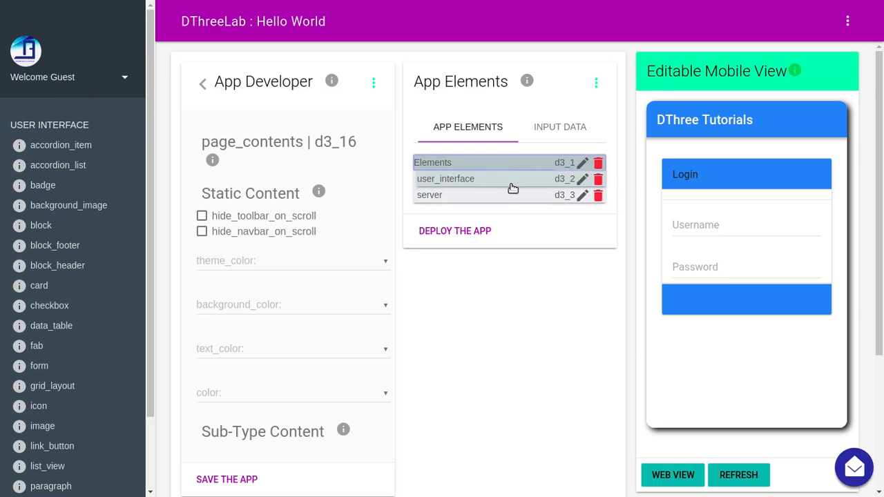
left_click(511, 184)
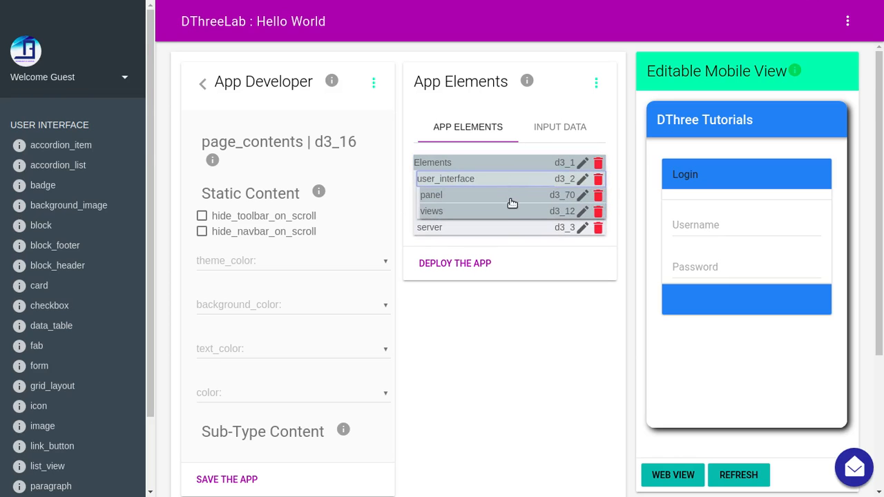
left_click(511, 200)
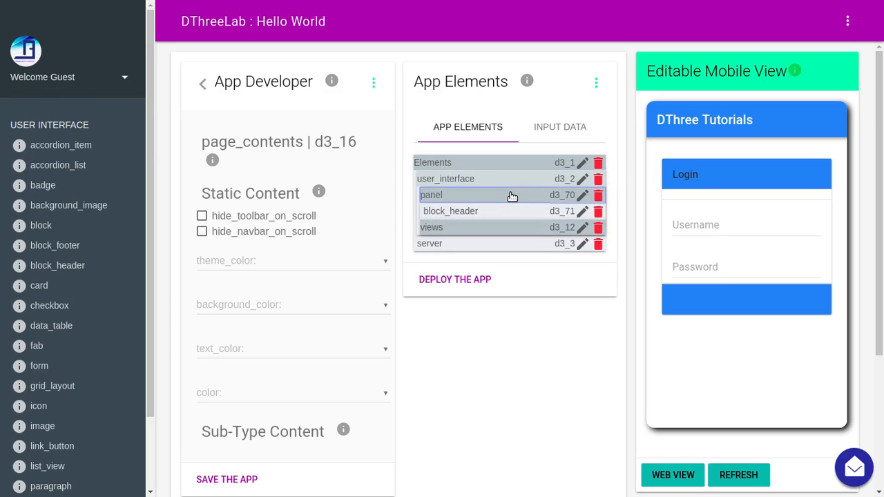
left_click(583, 197)
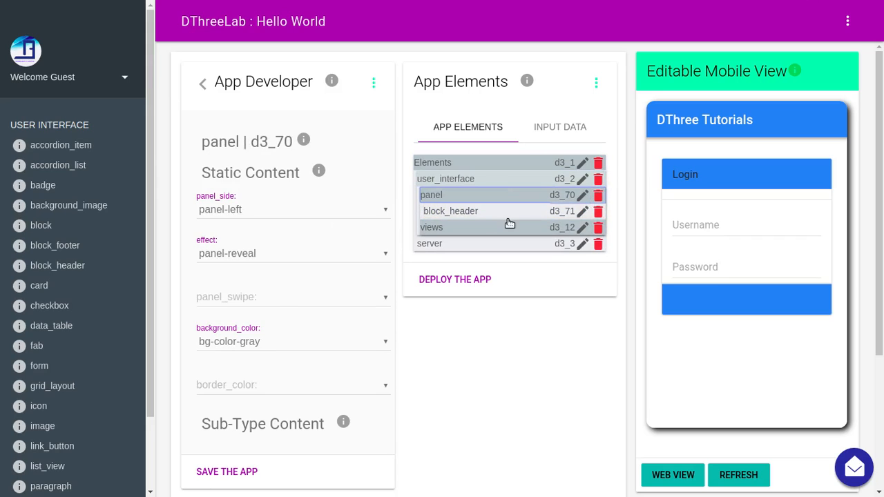
left_click(254, 424)
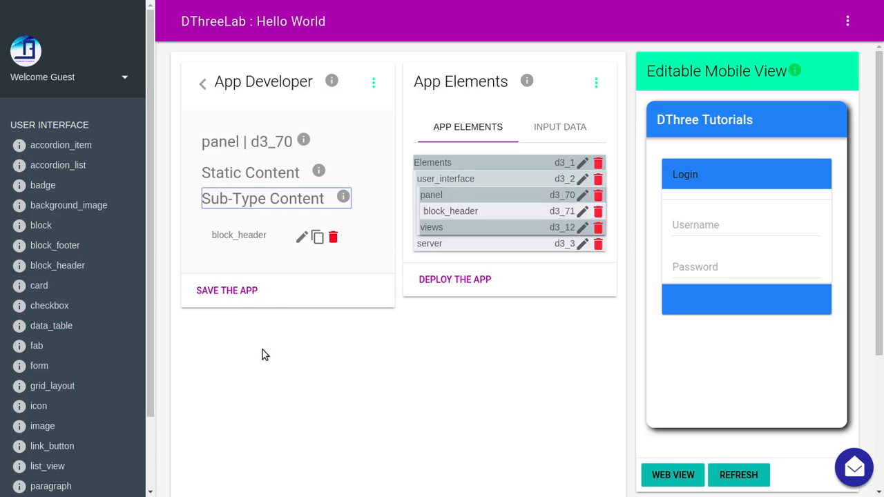
left_click(302, 238)
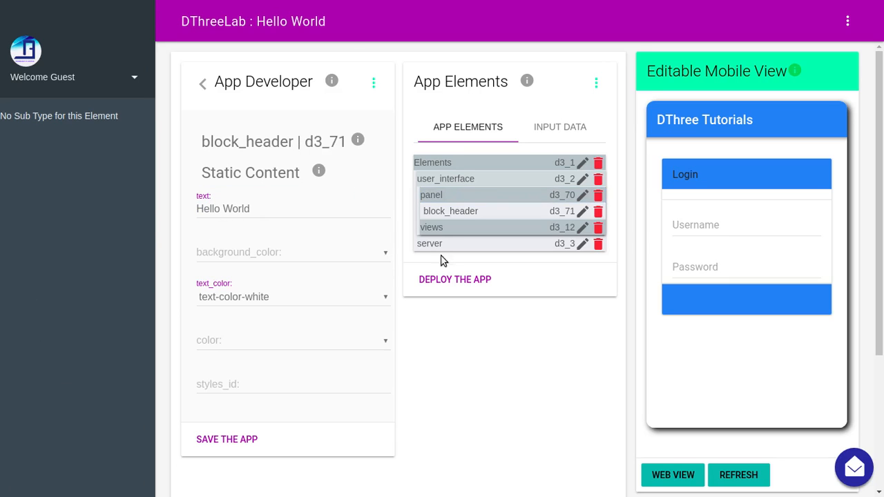
left_click(660, 357)
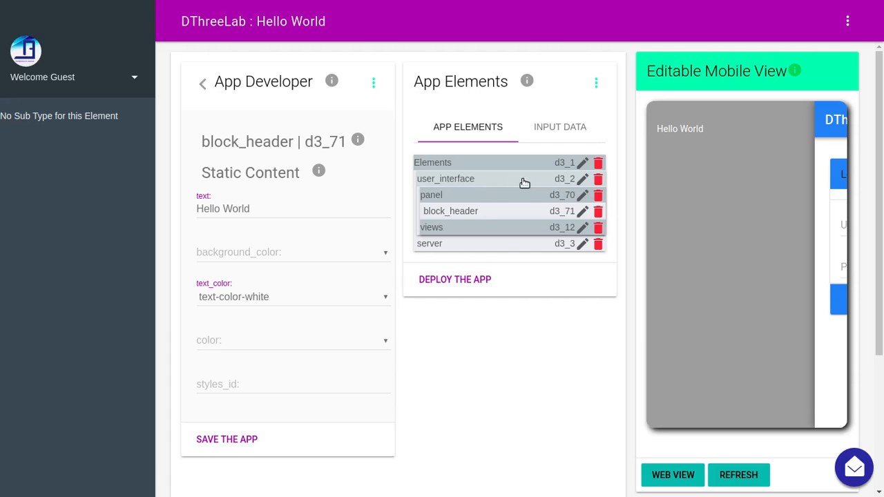
Add an app_styling element to user_interface and place a styles element inside it
left_click(582, 179)
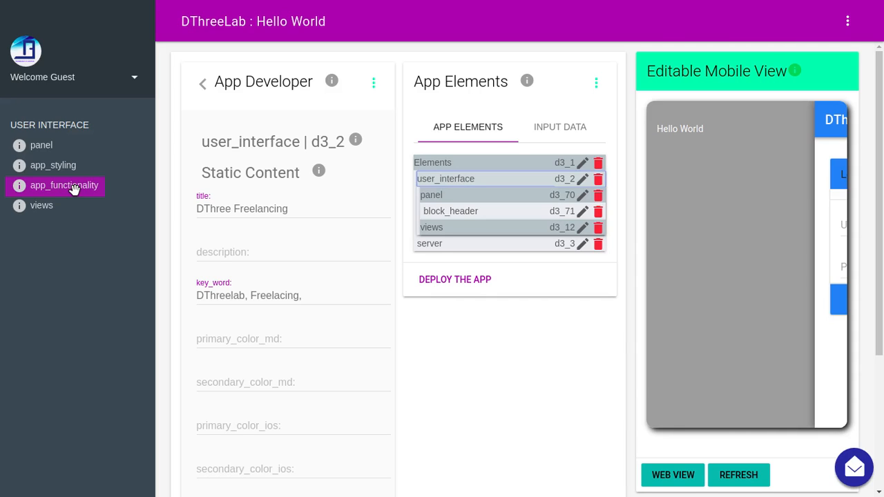
left_click_drag(40, 170, 250, 265)
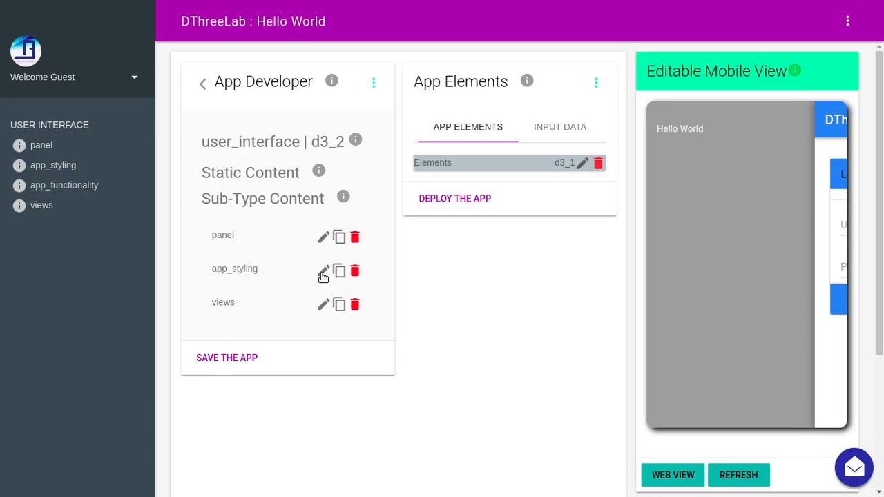
left_click(323, 273)
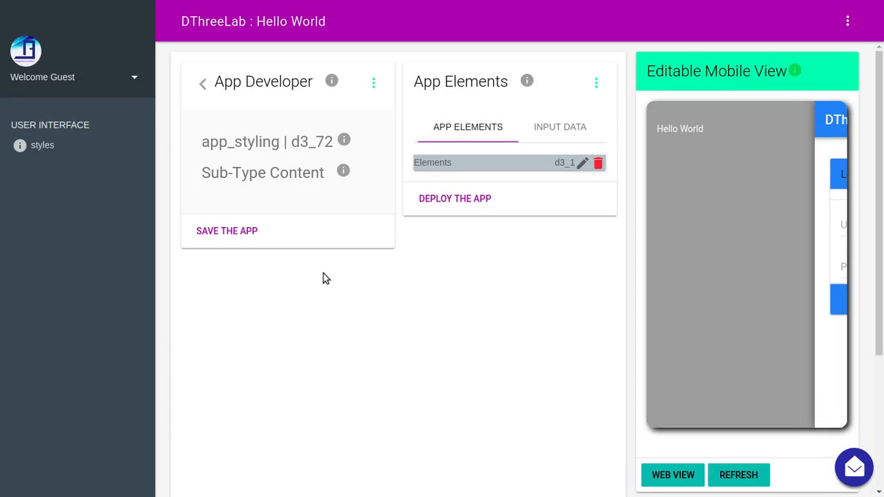
left_click_drag(32, 145, 250, 200)
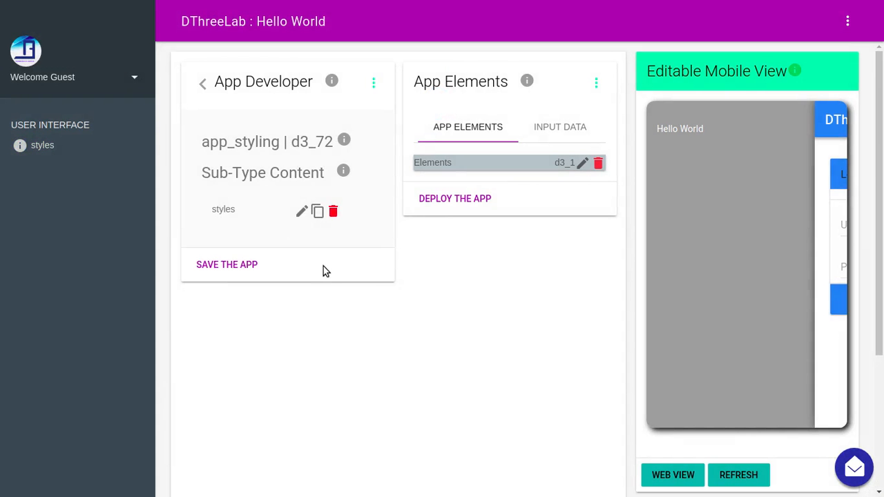
Add colors and margin sub-elements to the new styles element
left_click(302, 211)
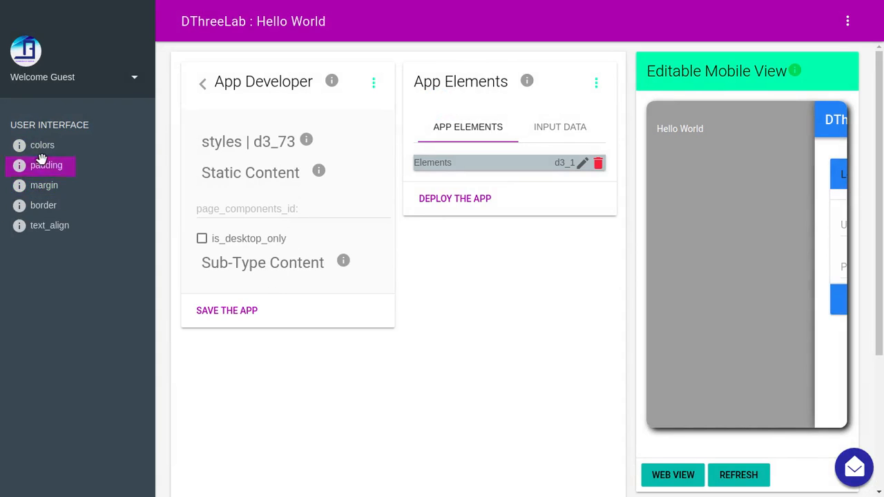
left_click_drag(41, 165, 241, 222)
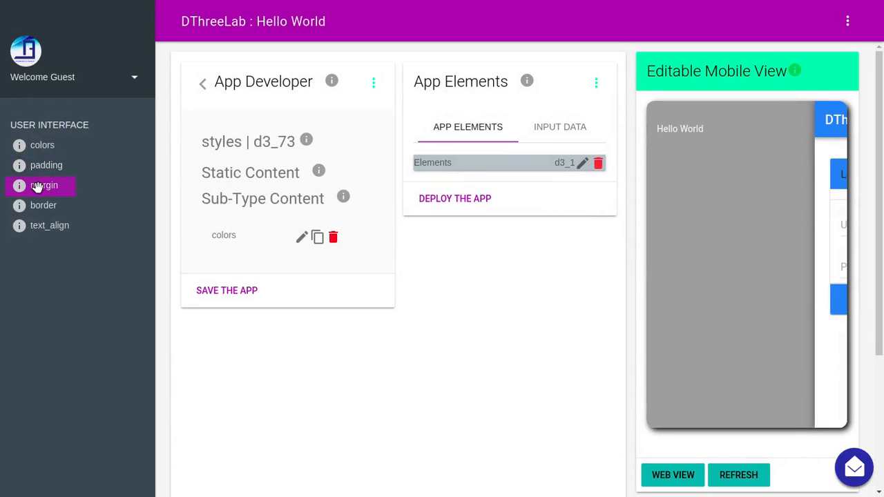
left_click_drag(38, 186, 247, 226)
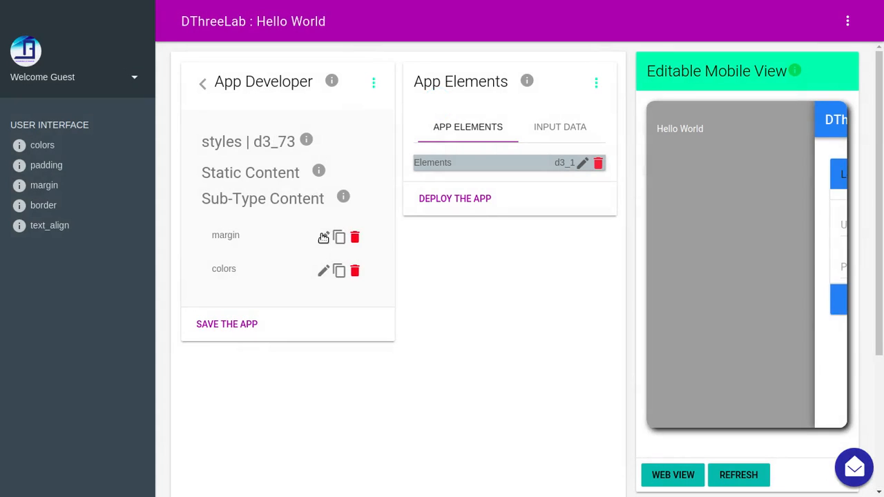
Set margin_top of the margin element to 20vh and save the app
left_click(323, 236)
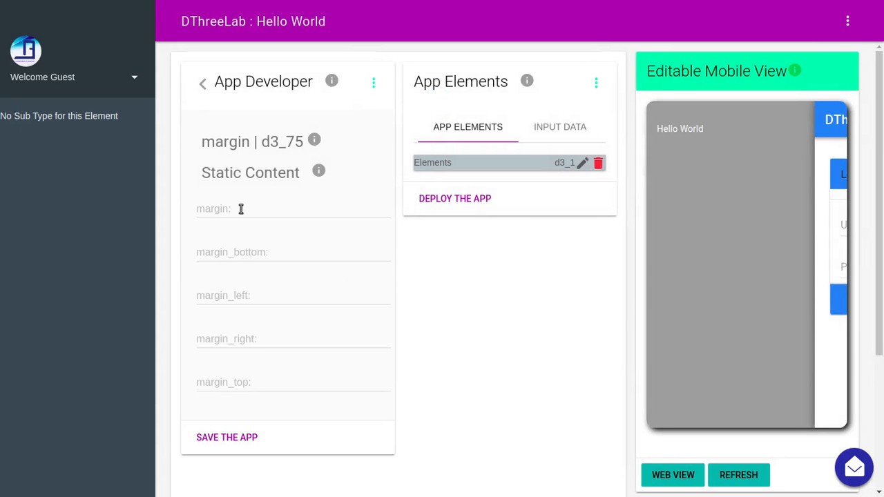
left_click(233, 382)
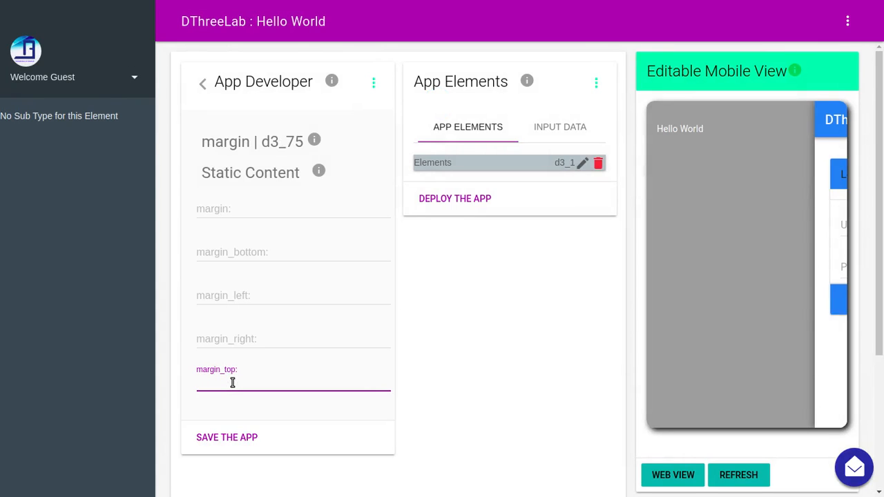
type("20vh")
left_click_drag(207, 383, 222, 382)
left_click(222, 382)
double_click(210, 383)
left_click(223, 383)
left_click_drag(210, 382, 231, 383)
double_click(211, 383)
left_click(202, 382)
left_click(228, 381)
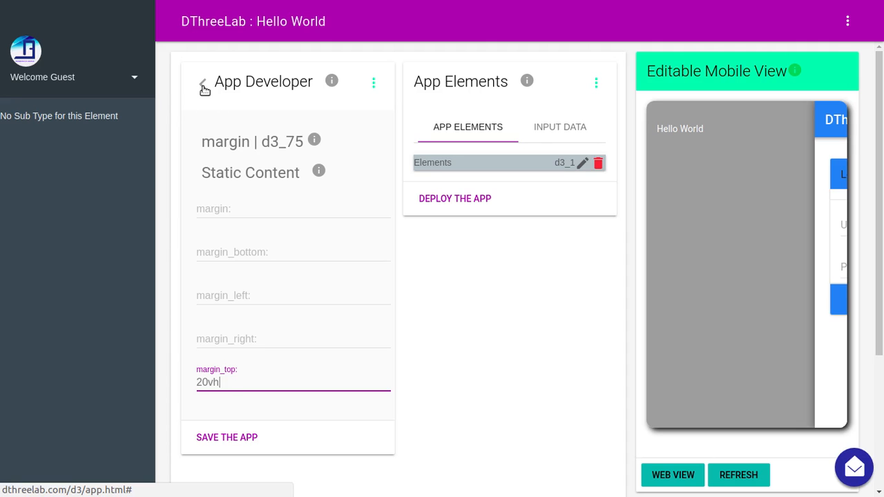
left_click(226, 439)
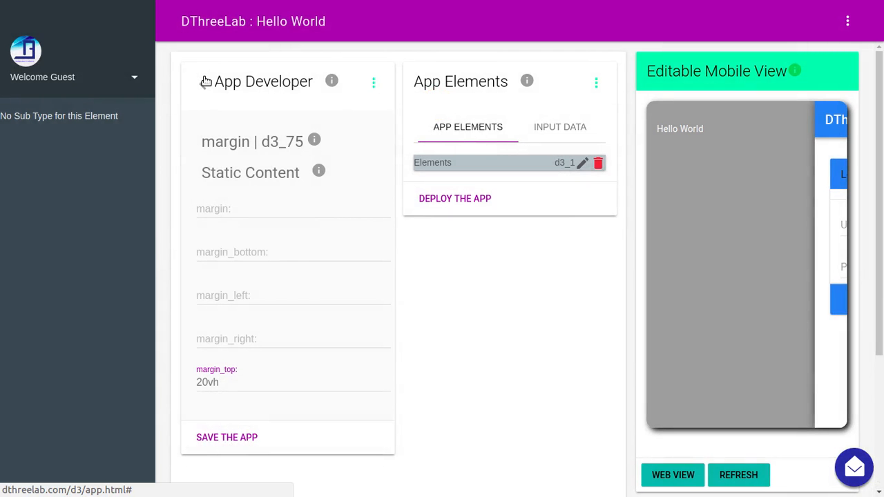
Set color in the styles element's colors sub-element to #FF0000 and save the app
left_click(205, 81)
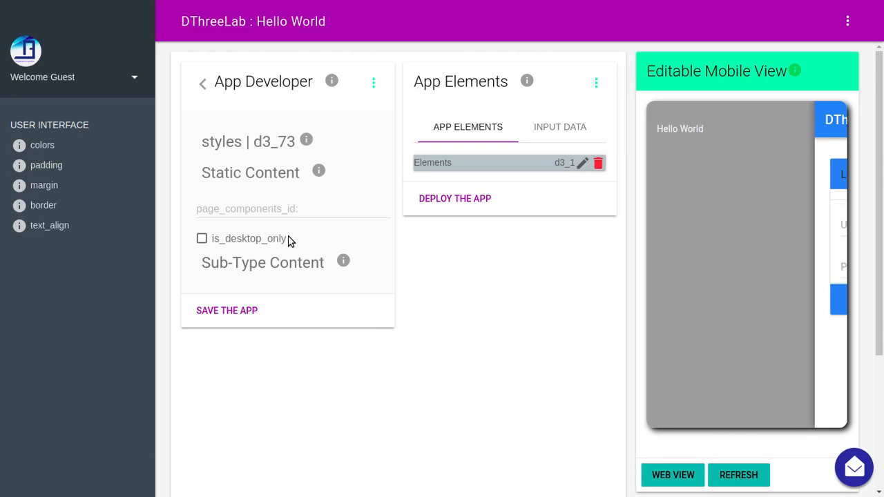
left_click(201, 239)
left_click(202, 239)
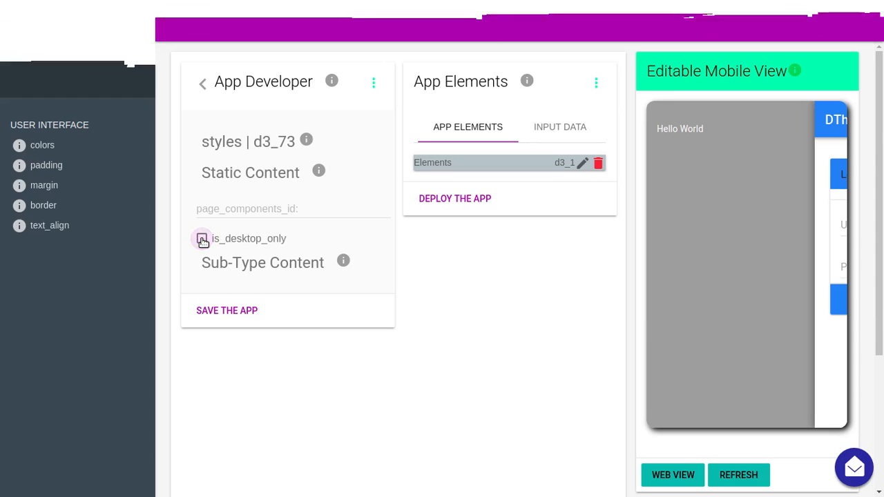
left_click(289, 265)
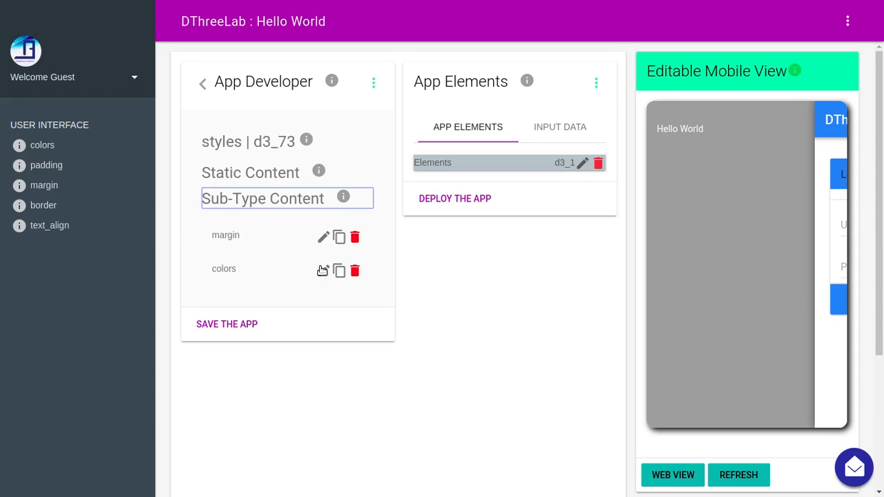
left_click(323, 272)
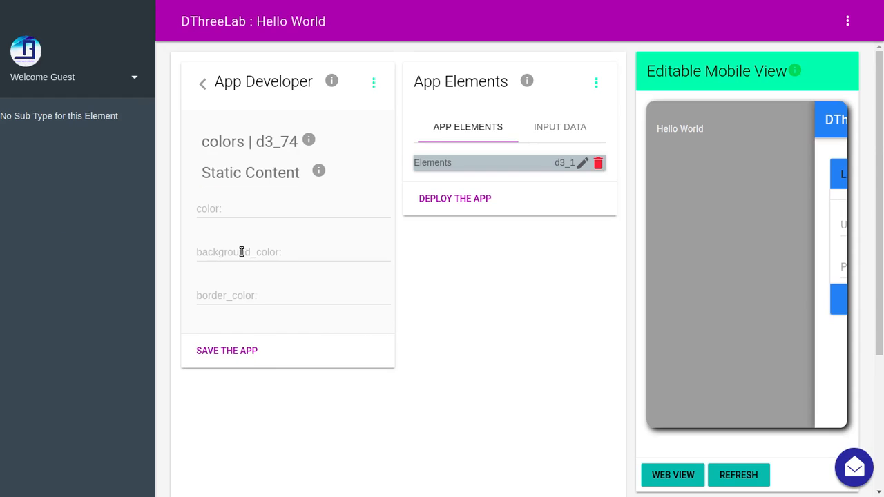
left_click(236, 209)
type("#")
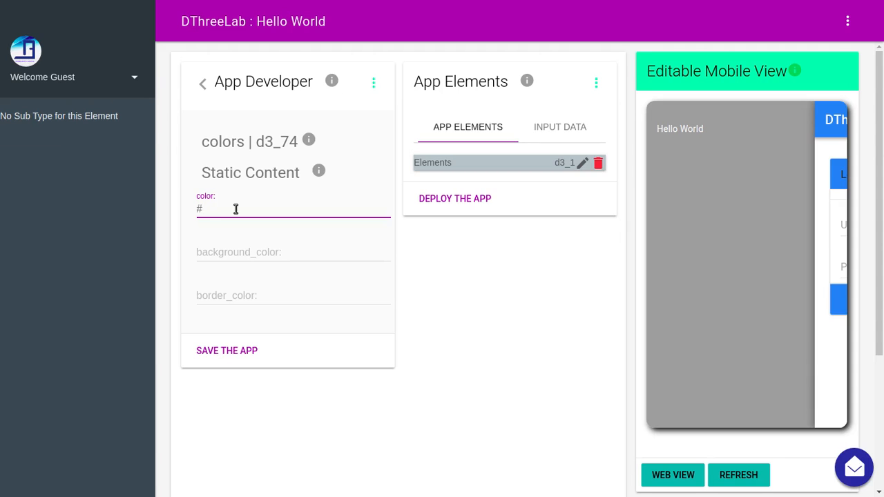
type("FF")
type("0000")
left_click(227, 352)
left_click(203, 86)
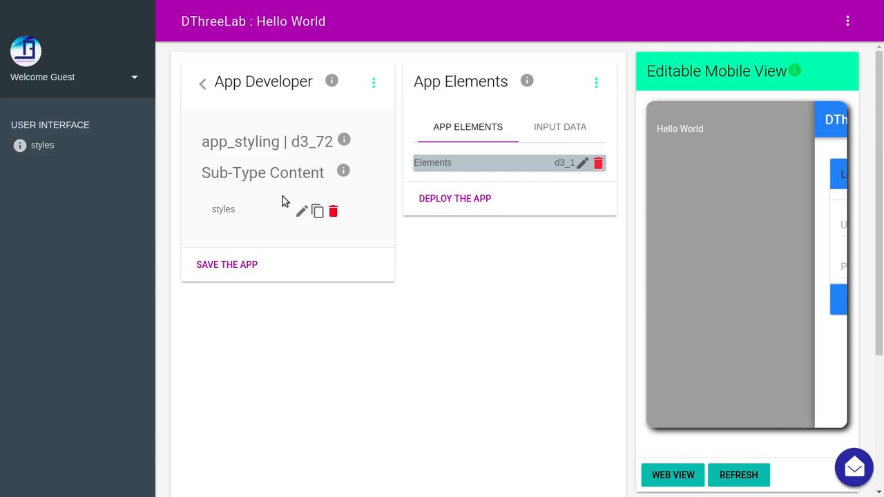
Examine the page_components_id field of the styles element and the styles_id field of the Hello World block header
left_click(301, 214)
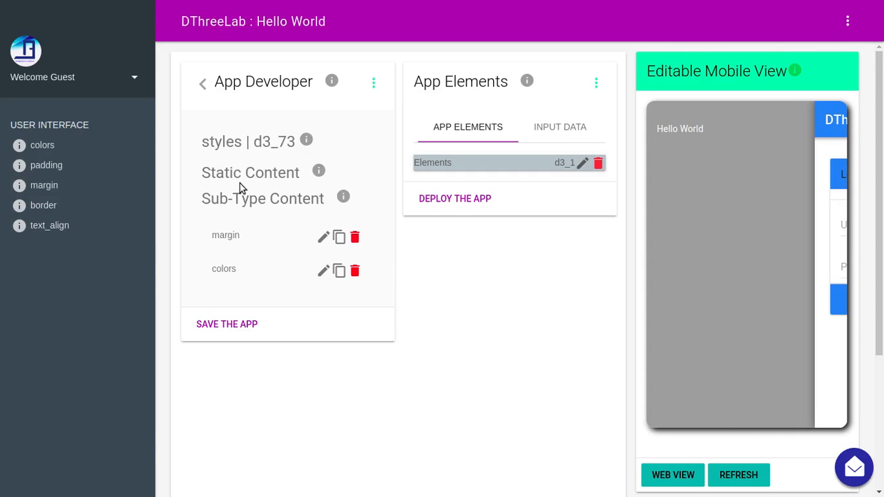
left_click(239, 178)
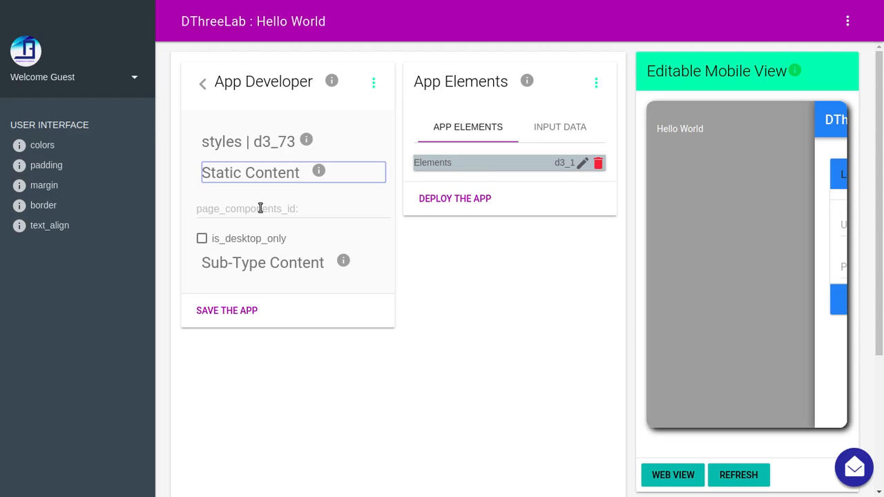
left_click(220, 213)
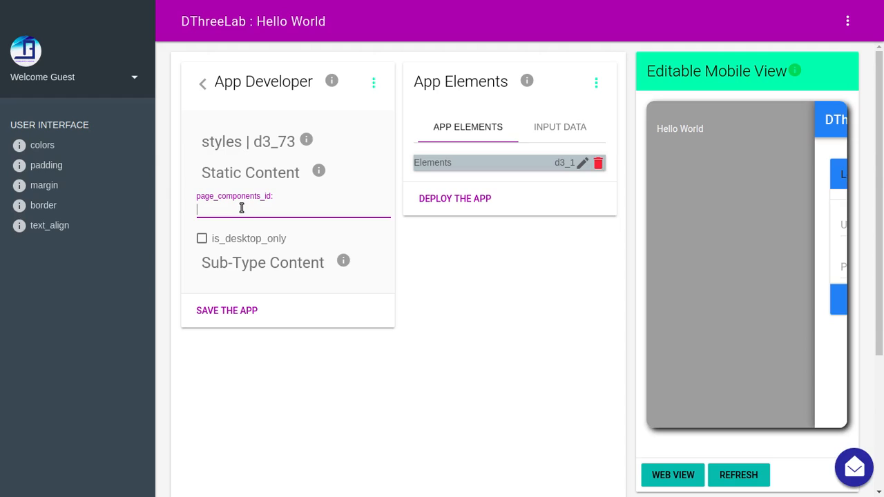
left_click(690, 129)
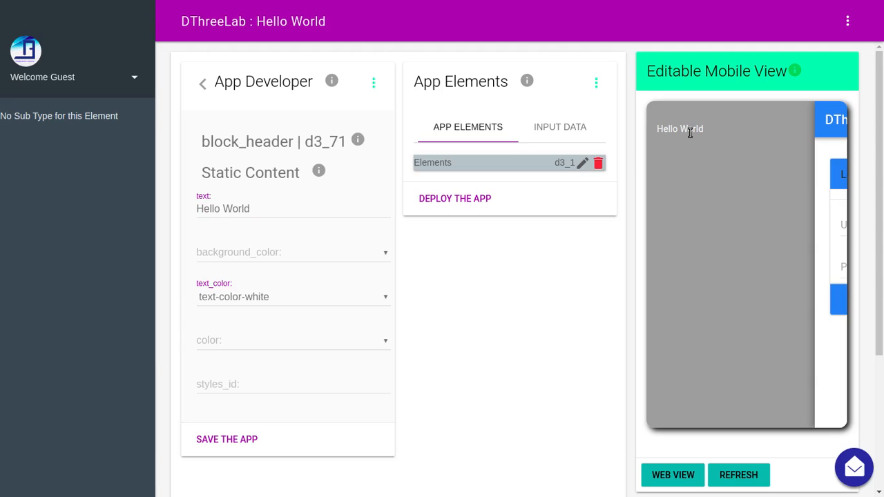
left_click(235, 379)
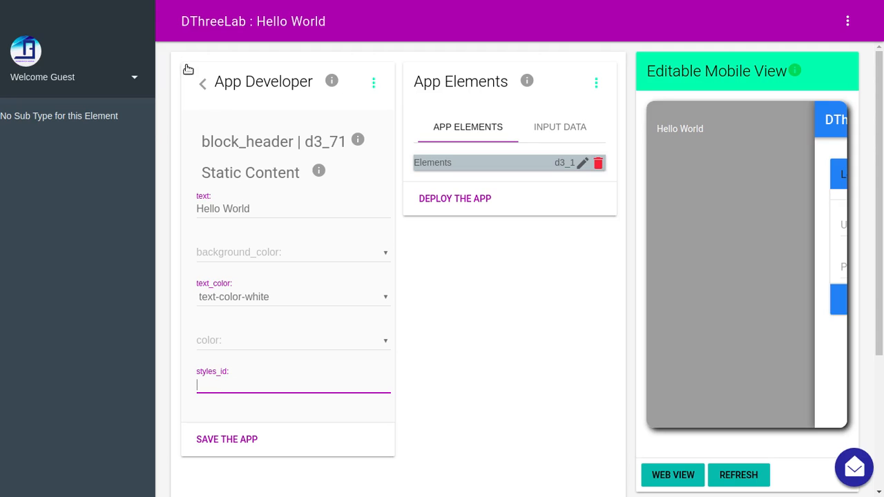
Return to the styles element under app_styling and copy its ID, d3_73
left_click(206, 83)
left_click(206, 84)
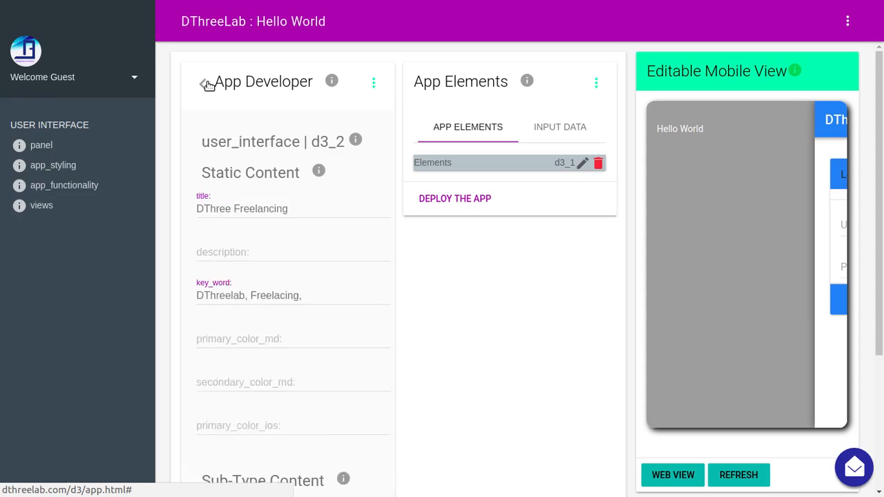
left_click(324, 272)
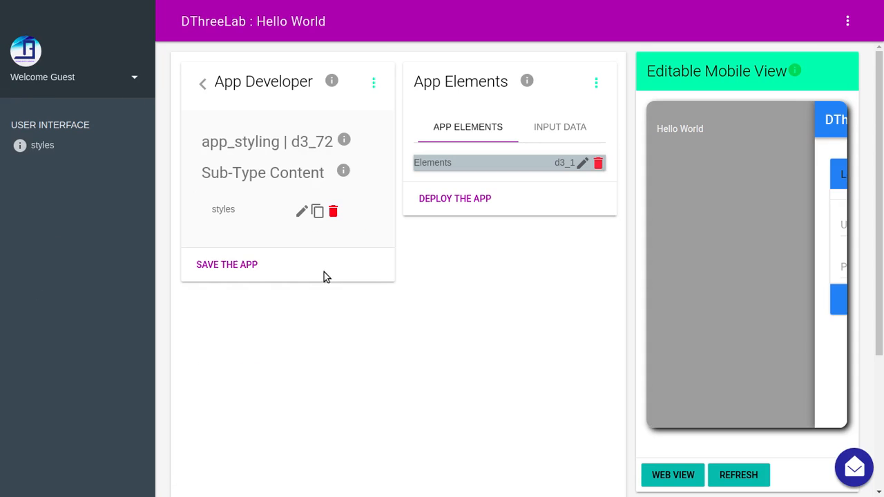
left_click(302, 210)
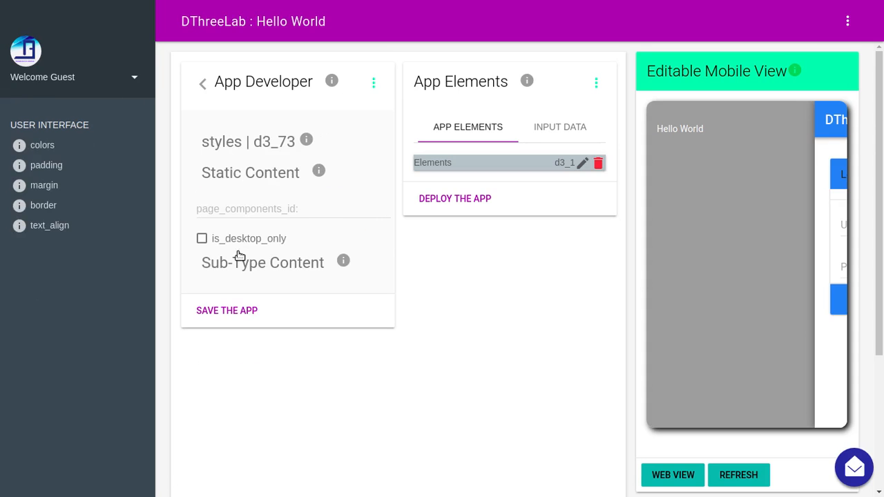
left_click(243, 210)
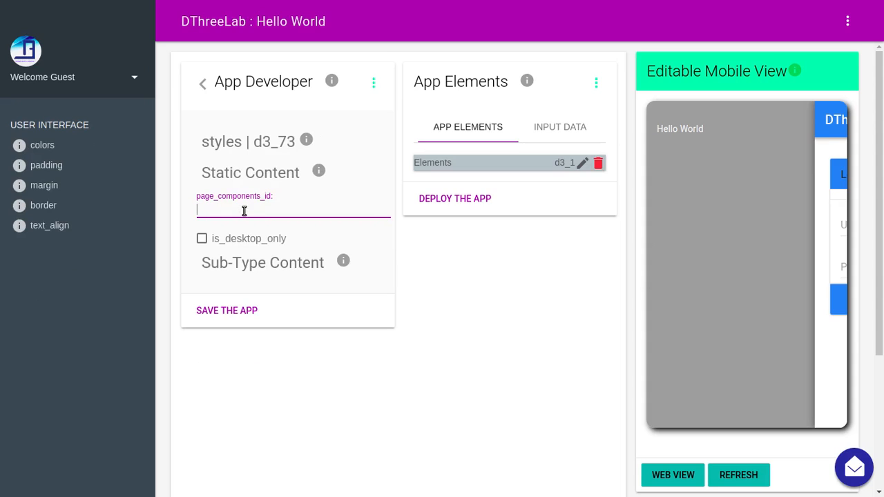
left_click_drag(252, 142, 292, 141)
key("ctrl+c")
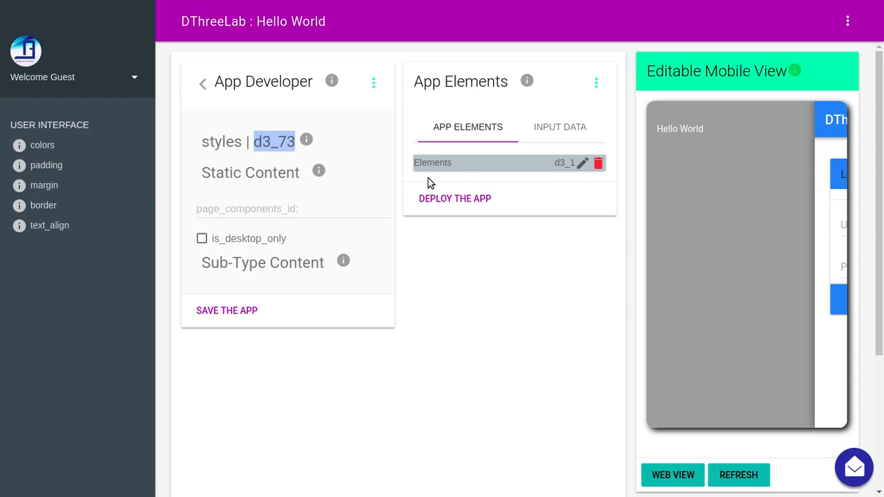
Set styles_id of the side panel's Hello World block header to d3_73, then save and deploy the app
left_click(688, 133)
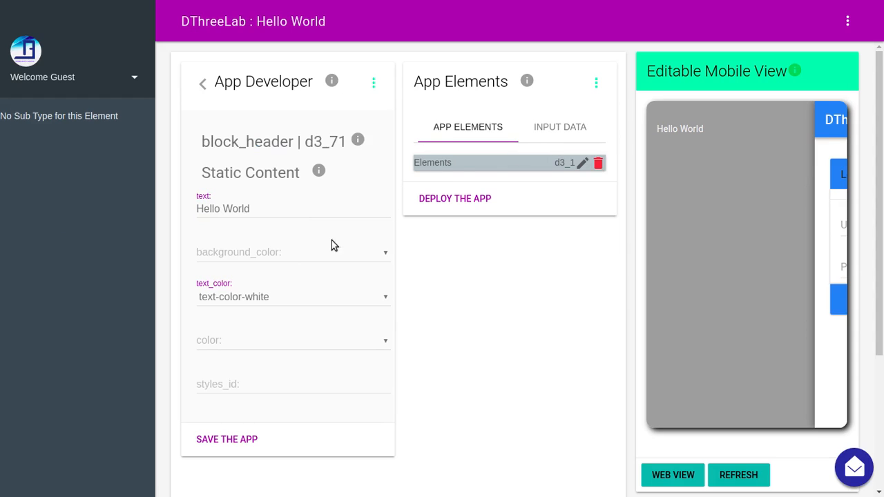
left_click(231, 389)
key("ctrl+v")
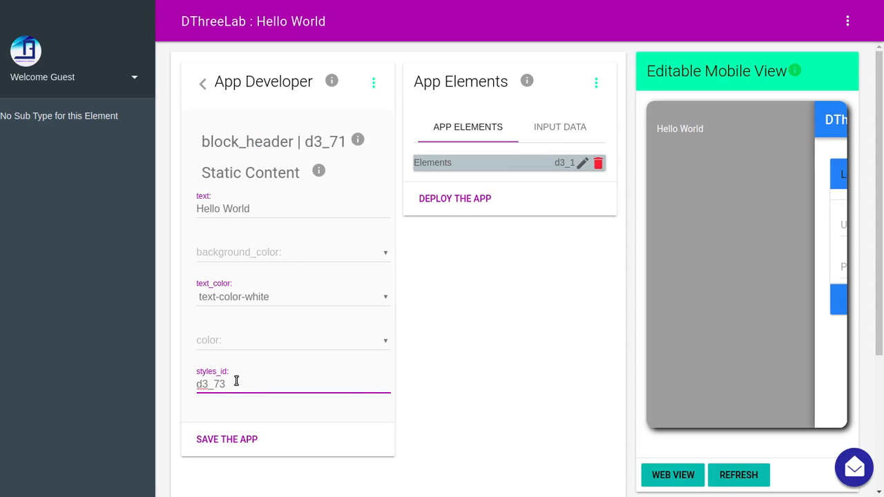
left_click(232, 440)
left_click(467, 200)
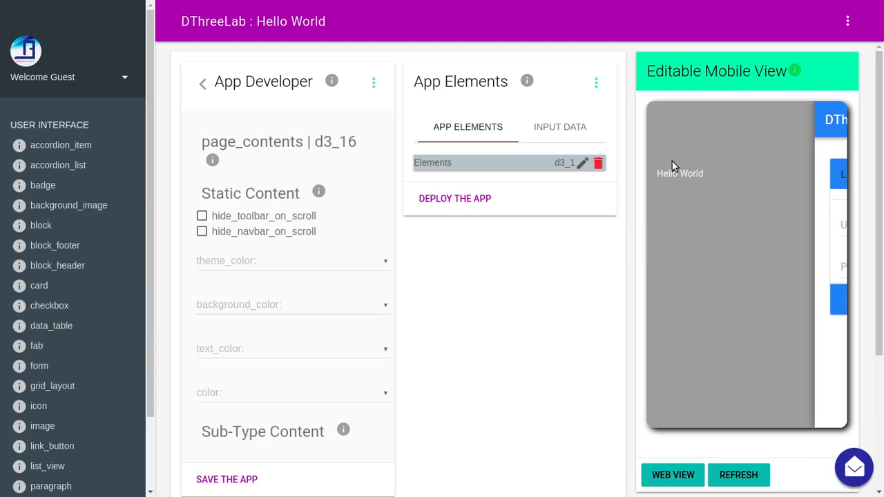
Clear text_color of the Hello World block header and redeploy the app to check the side panel in the mobile preview
left_click(688, 174)
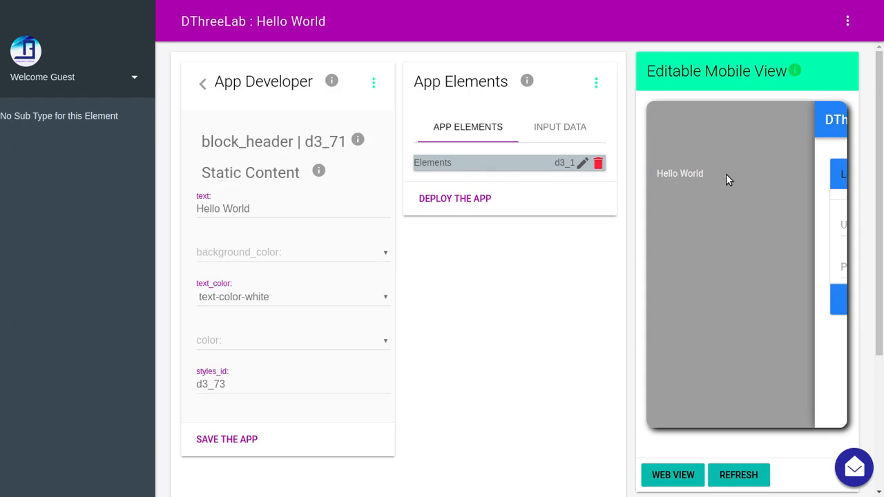
left_click(293, 297)
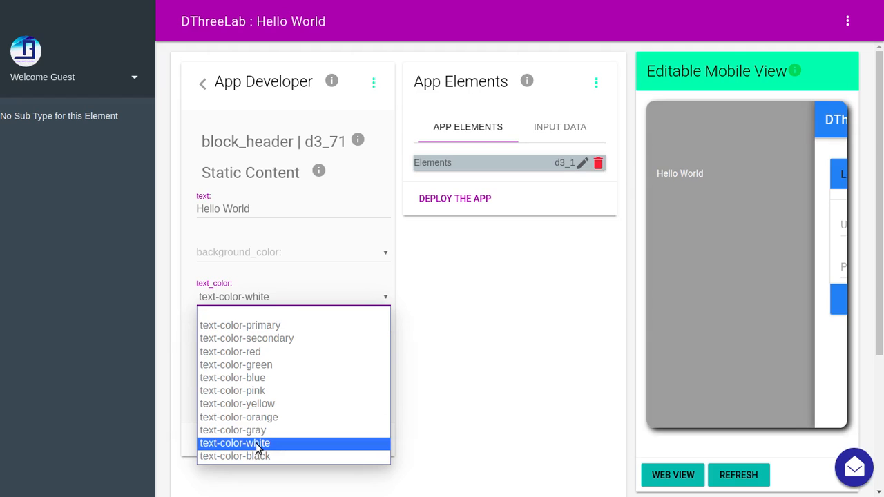
left_click(260, 312)
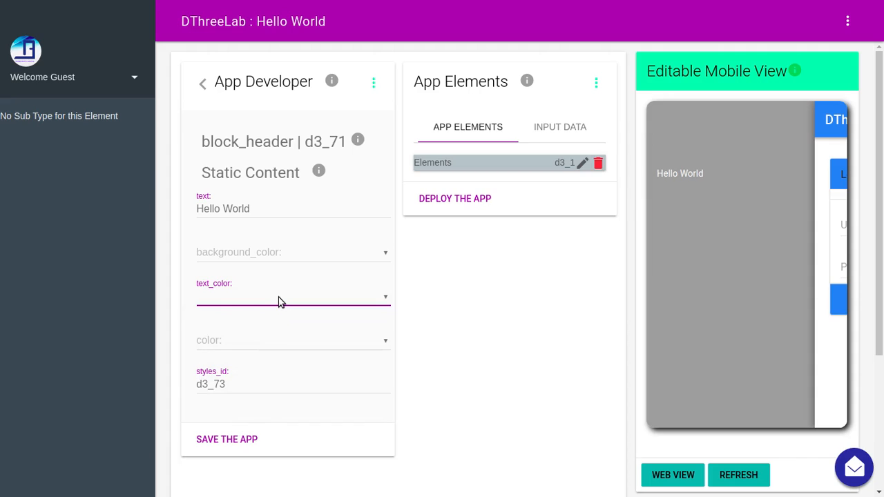
left_click(451, 198)
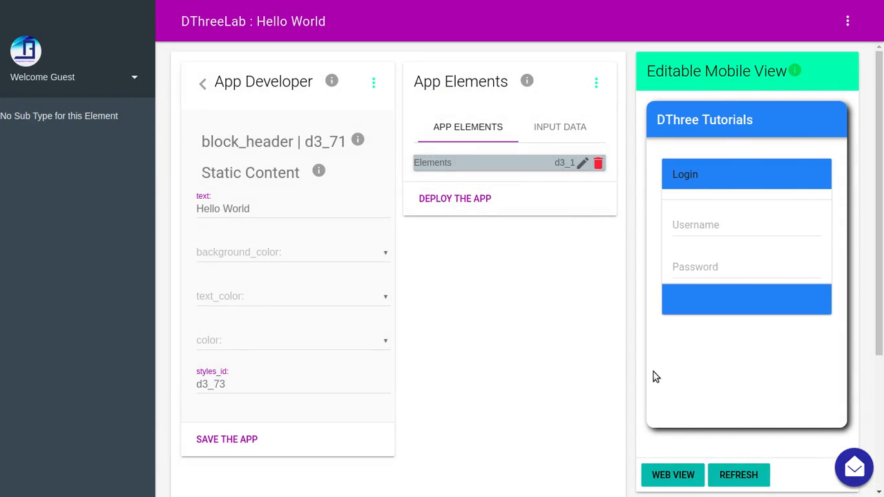
left_click_drag(655, 376, 802, 373)
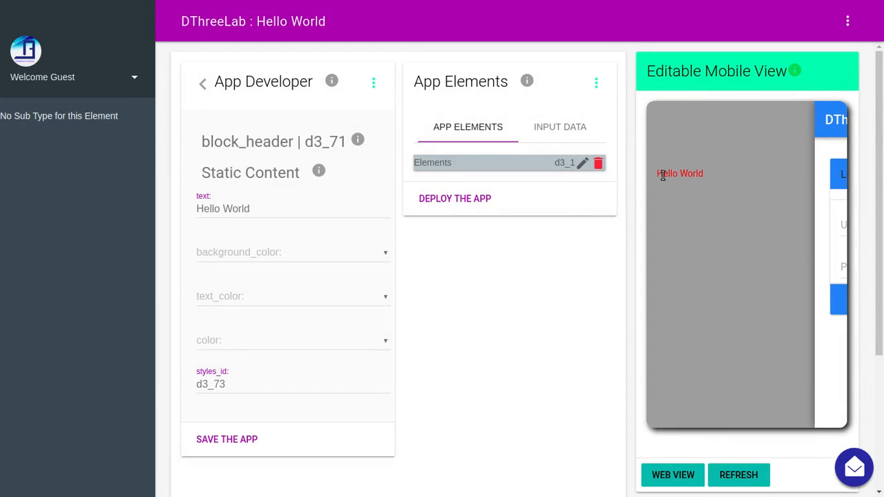
left_click_drag(709, 177, 679, 173)
Add an app_functionality element to user_interface and place a js_functions element inside it
left_click(203, 84)
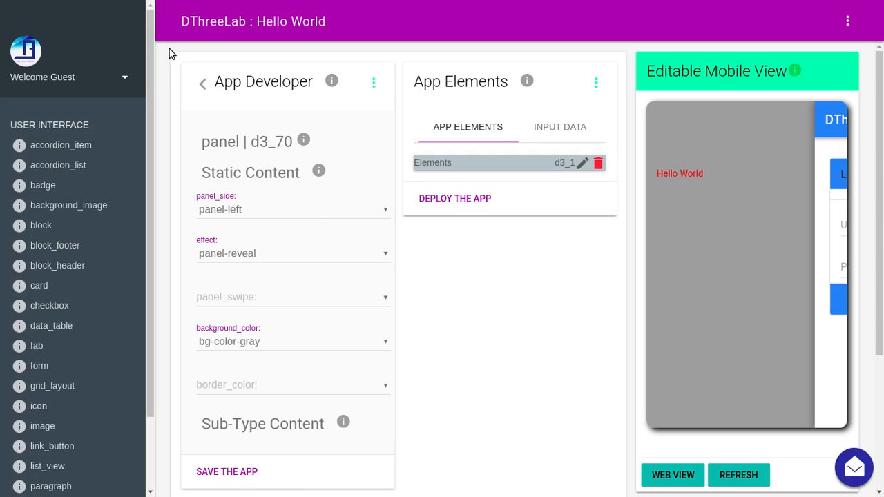
left_click(202, 82)
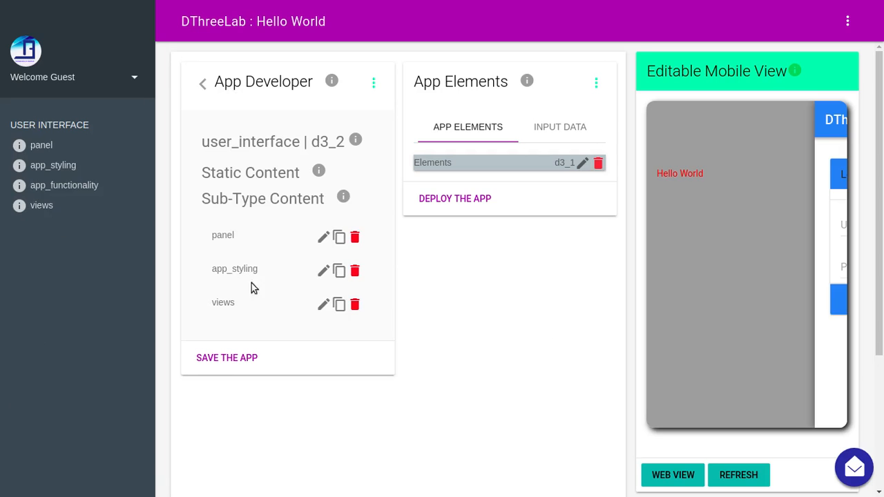
left_click_drag(55, 185, 265, 290)
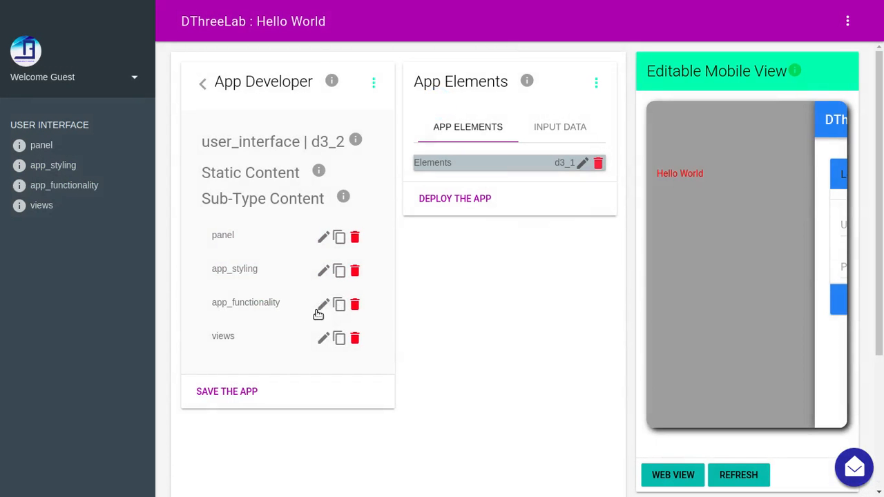
left_click(323, 304)
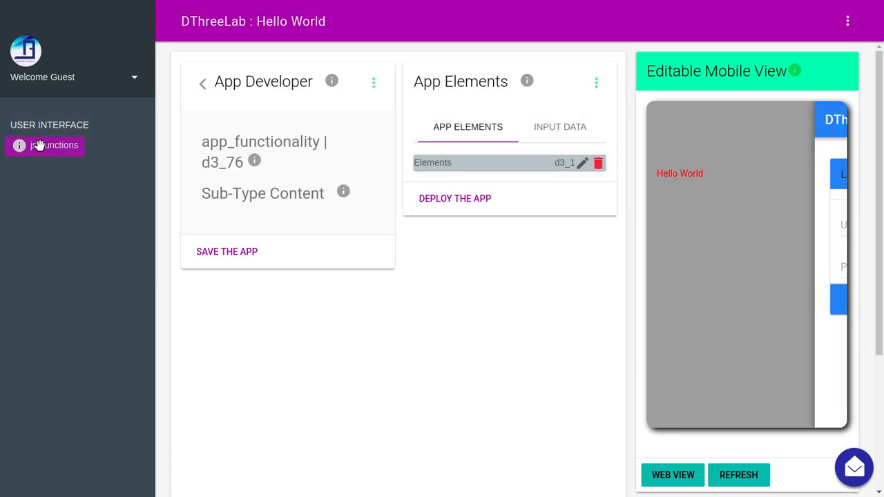
left_click_drag(39, 145, 252, 214)
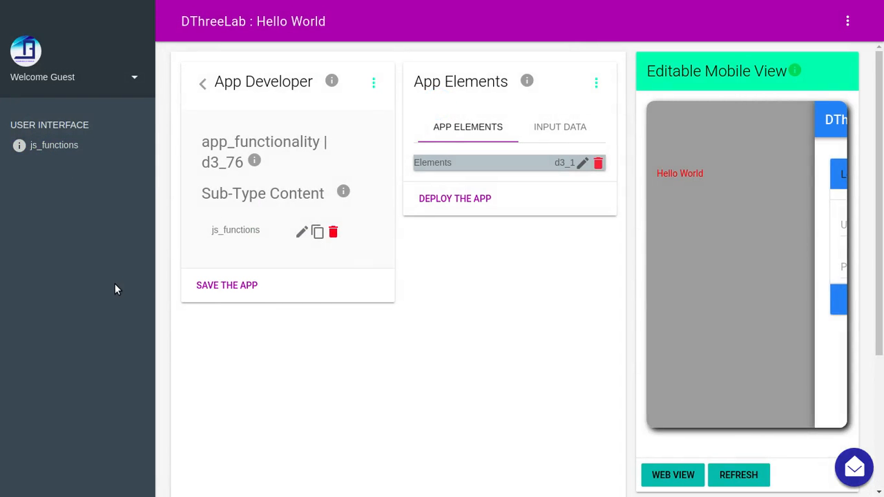
left_click(203, 84)
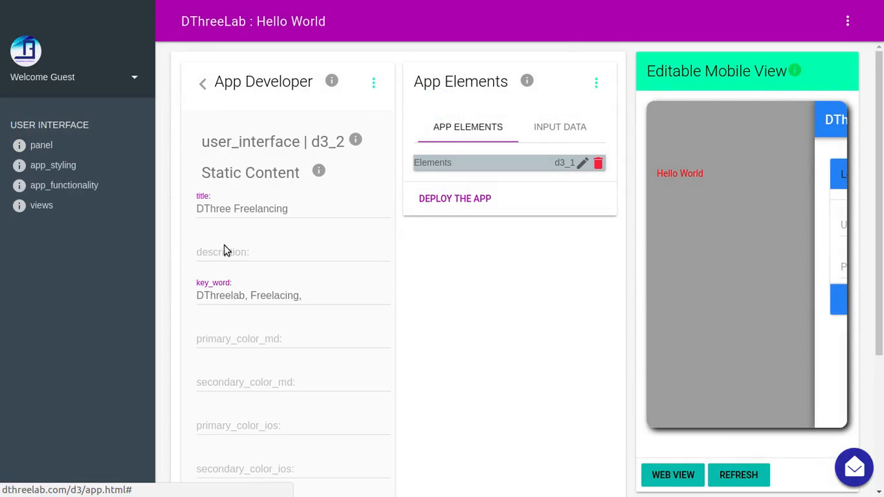